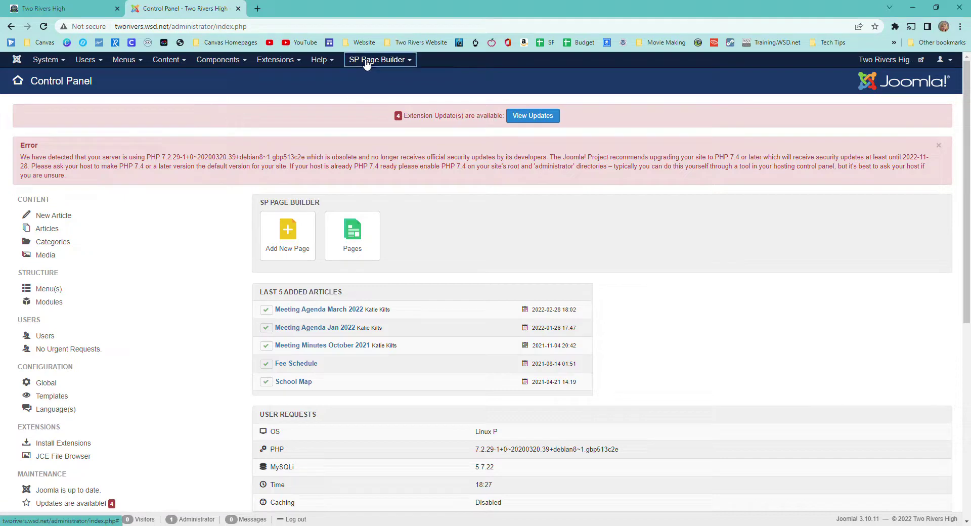
Open the Picture Directory page for editing from the SP Page Builder page list
left_click(366, 61)
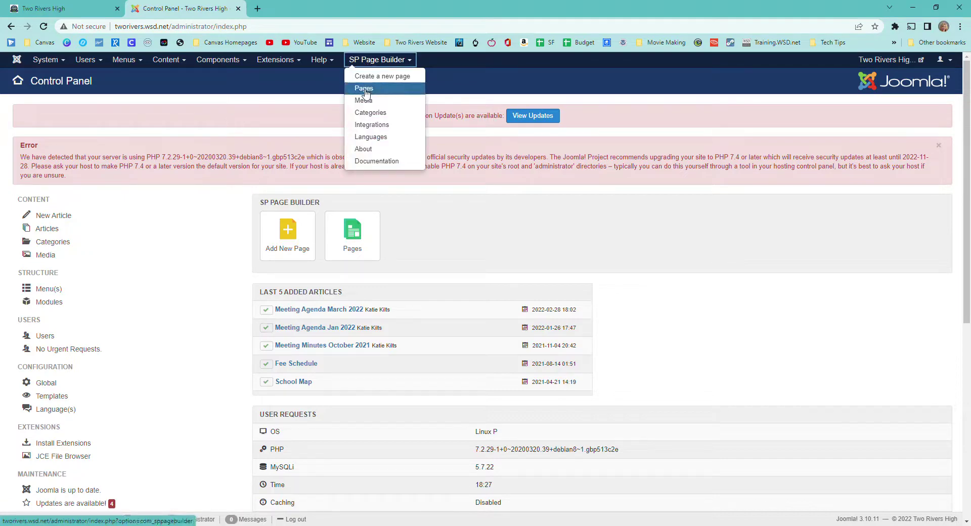
left_click(365, 90)
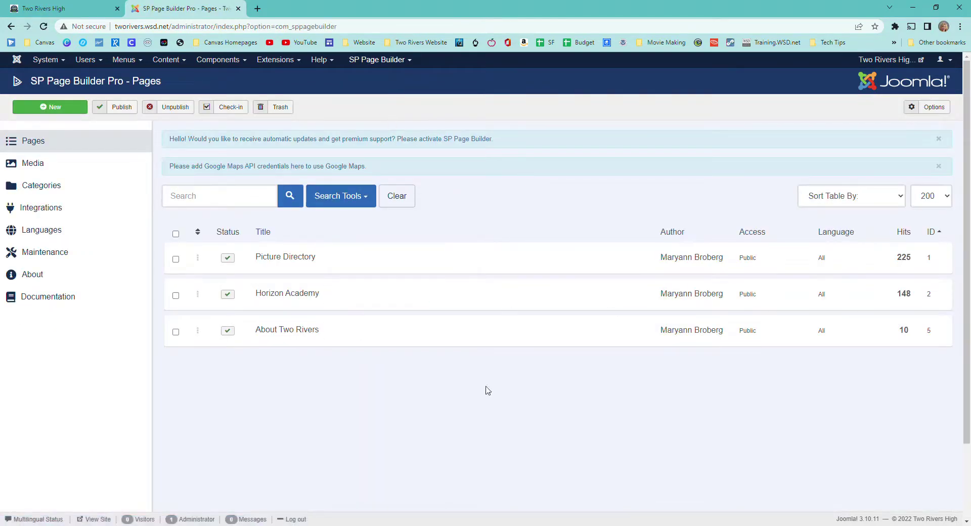
mouse_move(271, 266)
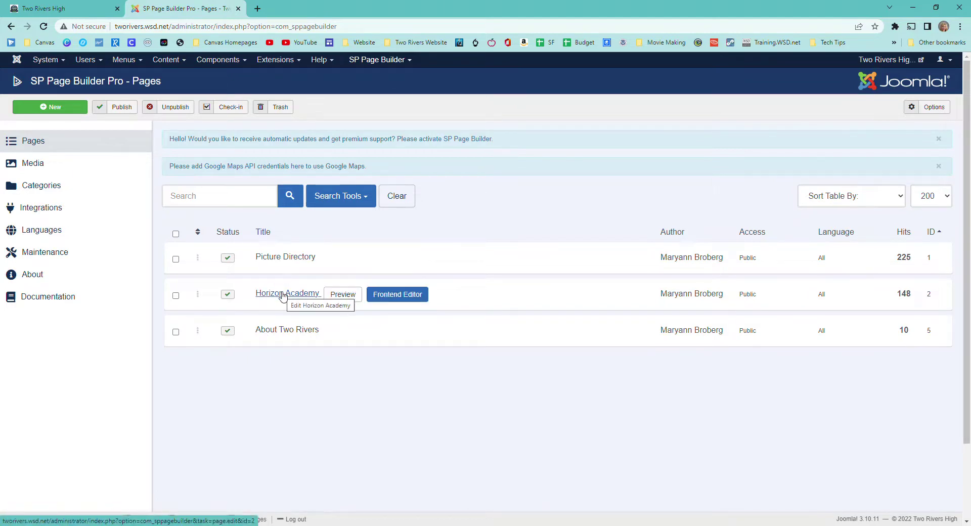
left_click(286, 258)
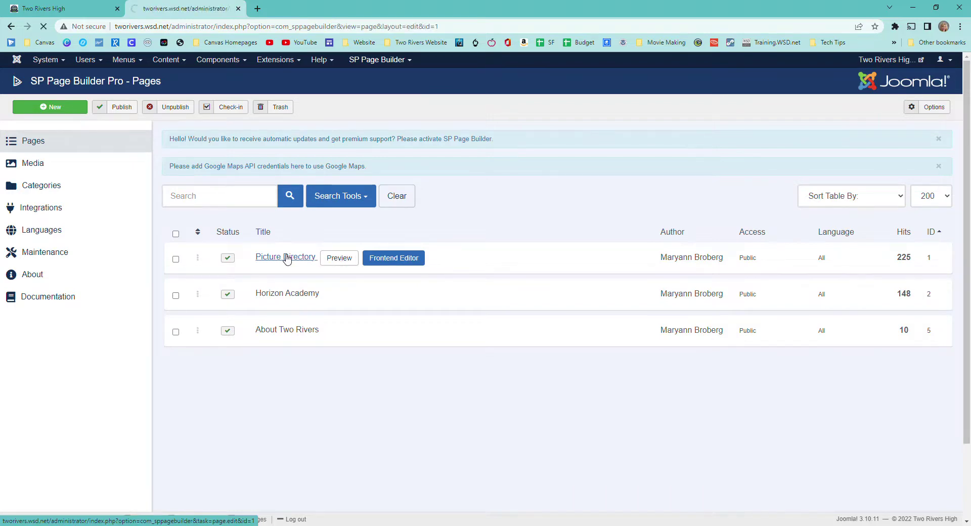
scroll(303, 334, "down", 3)
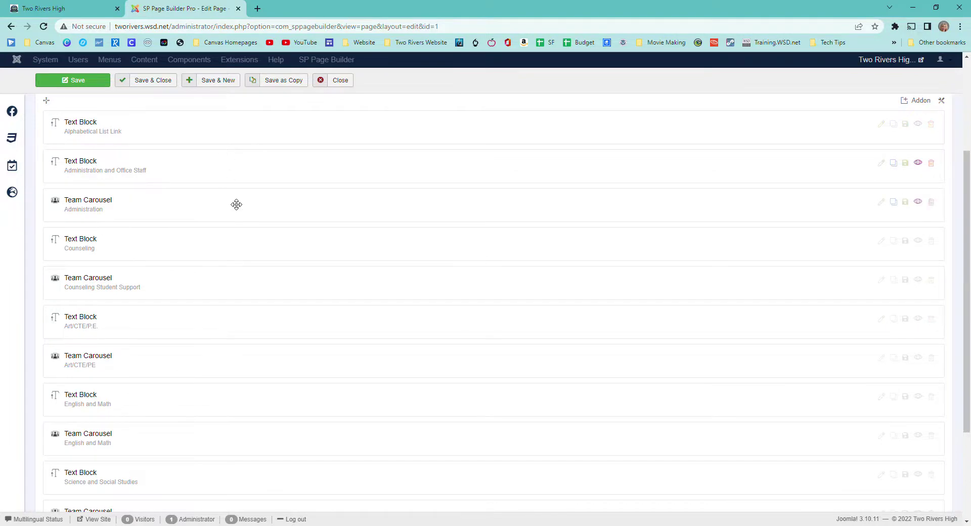
scroll(236, 204, "up", 1)
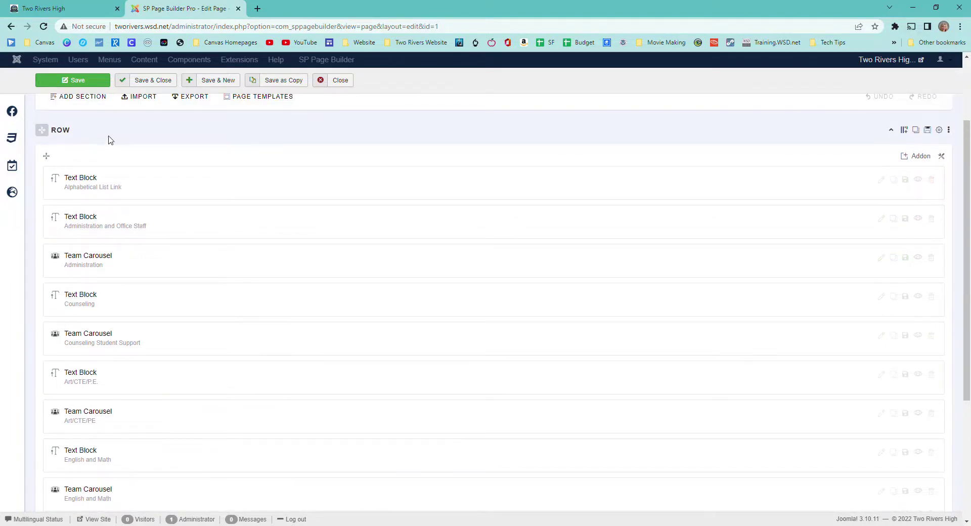
View the published Picture Directory page from the school's home page, comparing its sections with the page editor's blocks
left_click(60, 10)
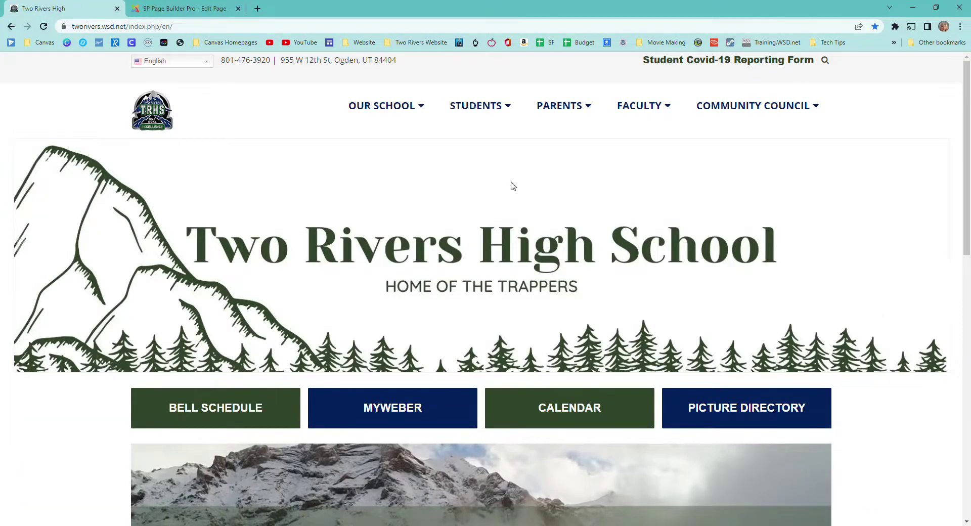
left_click(719, 408)
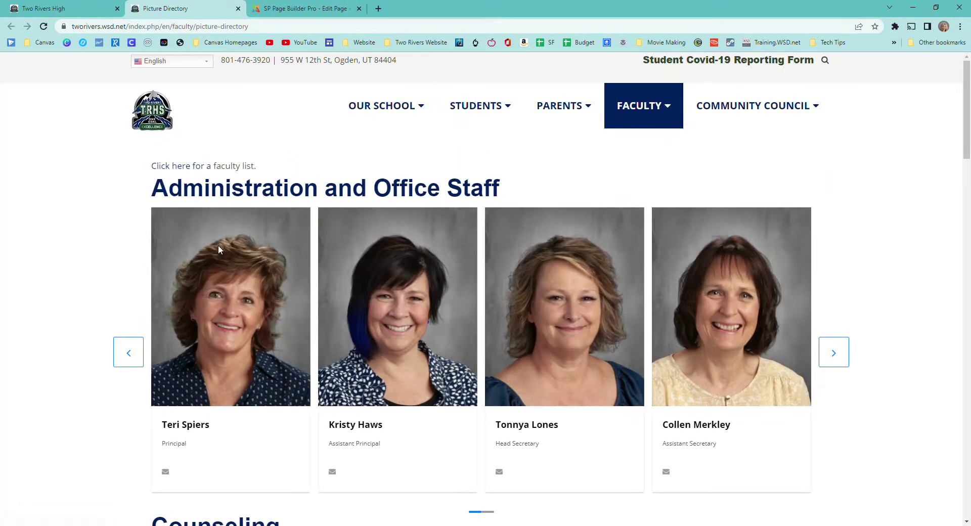
scroll(238, 260, "down", 3)
scroll(413, 318, "up", 3)
left_click(320, 6)
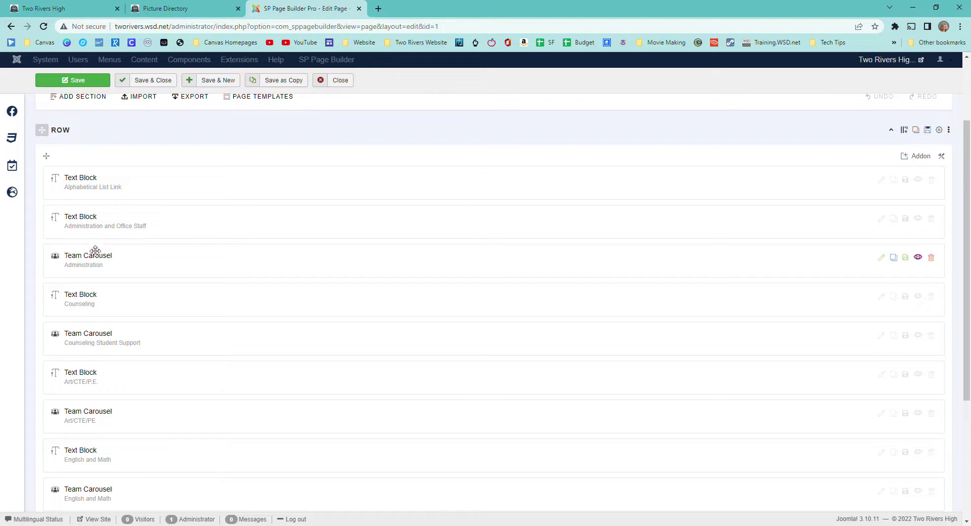
Open the settings of the SPED and Child Care team carousel at its list of carousel items
scroll(100, 285, "down", 5)
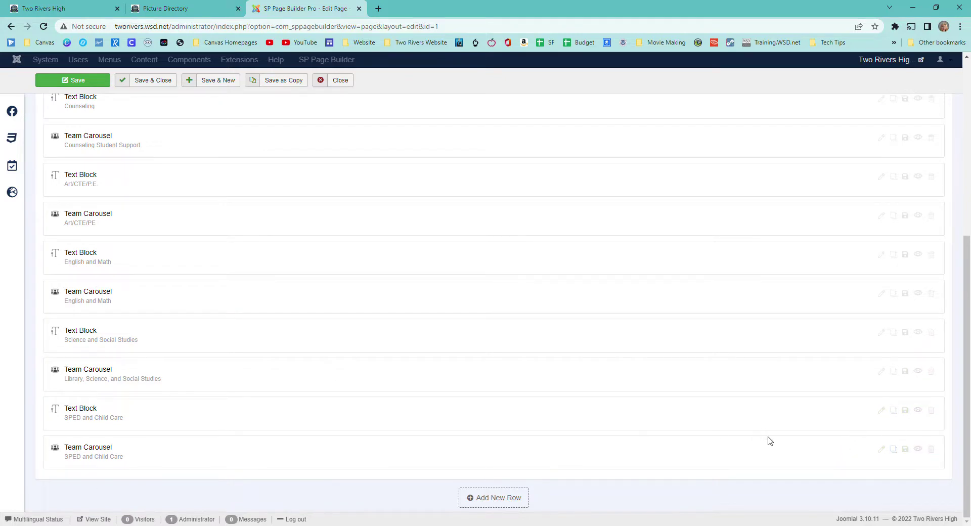
left_click(881, 450)
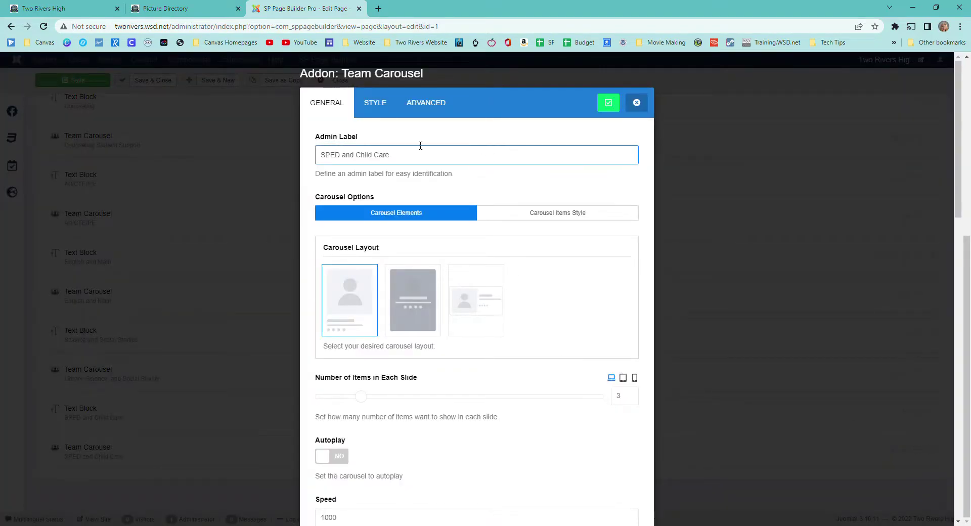
scroll(480, 376, "down", 7)
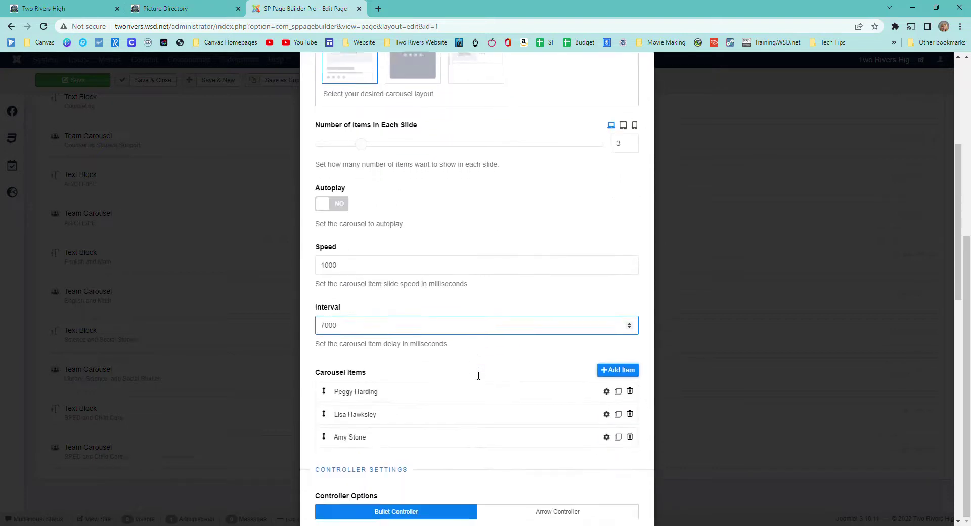
scroll(457, 276, "up", 3)
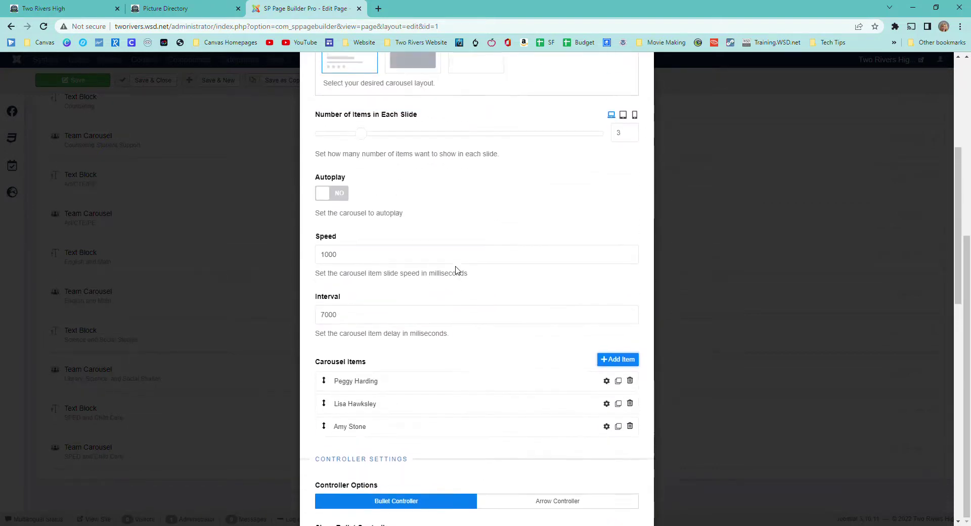
scroll(483, 301, "down", 1)
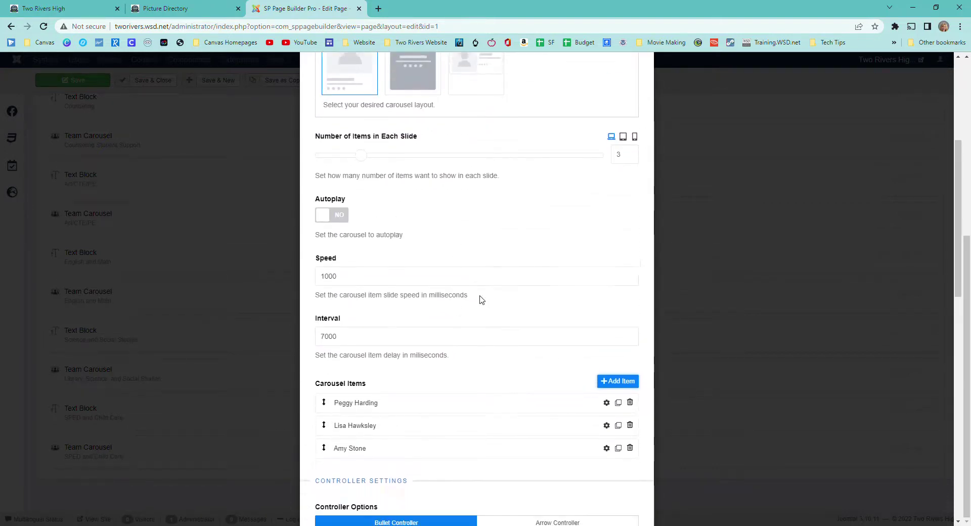
Examine the last staff carousel on the published Picture Directory page, and return to the carousel settings
left_click(187, 8)
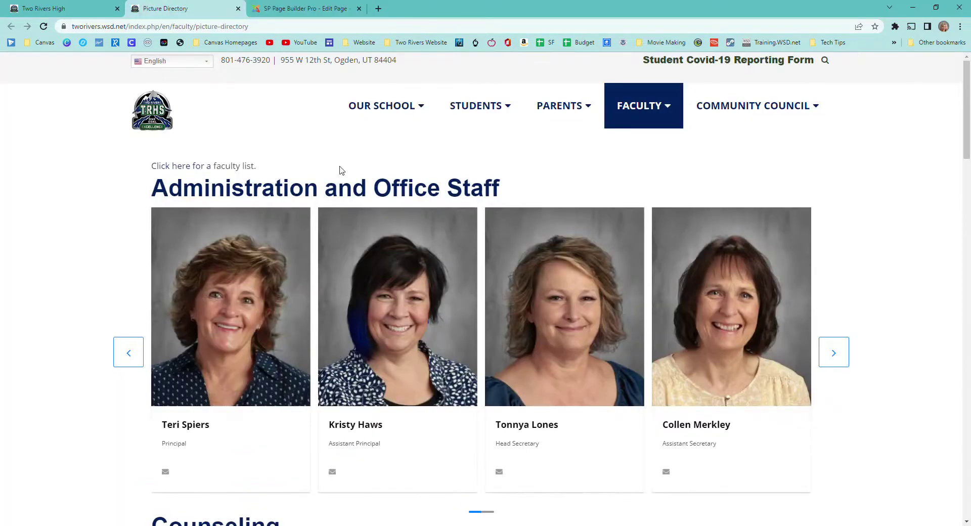
scroll(493, 349, "down", 10)
scroll(489, 349, "down", 20)
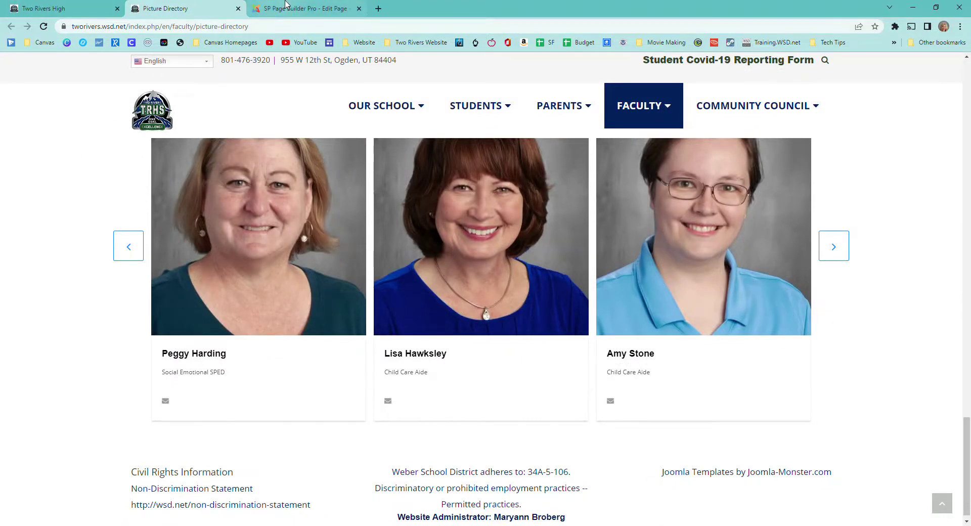
left_click(286, 8)
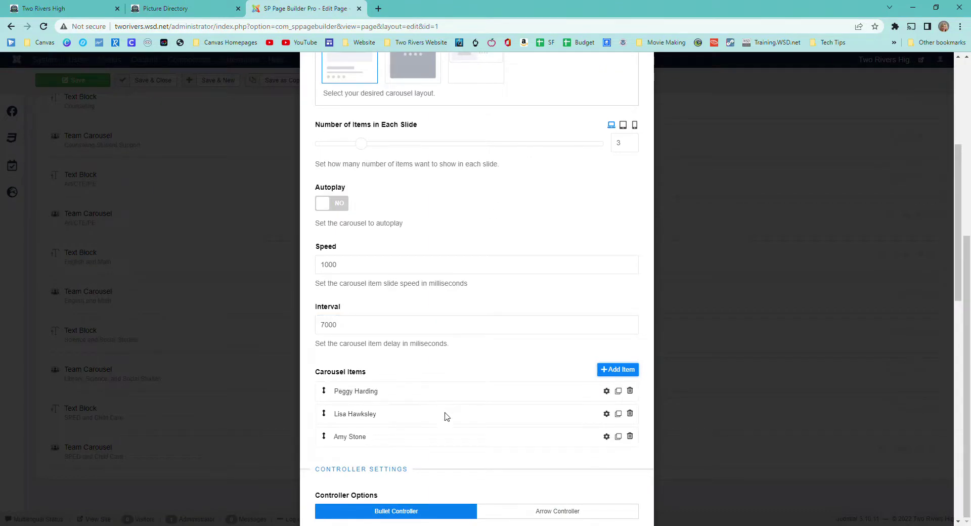
Duplicate the last carousel item and set the copy's admin label to "New Name"
left_click(629, 145)
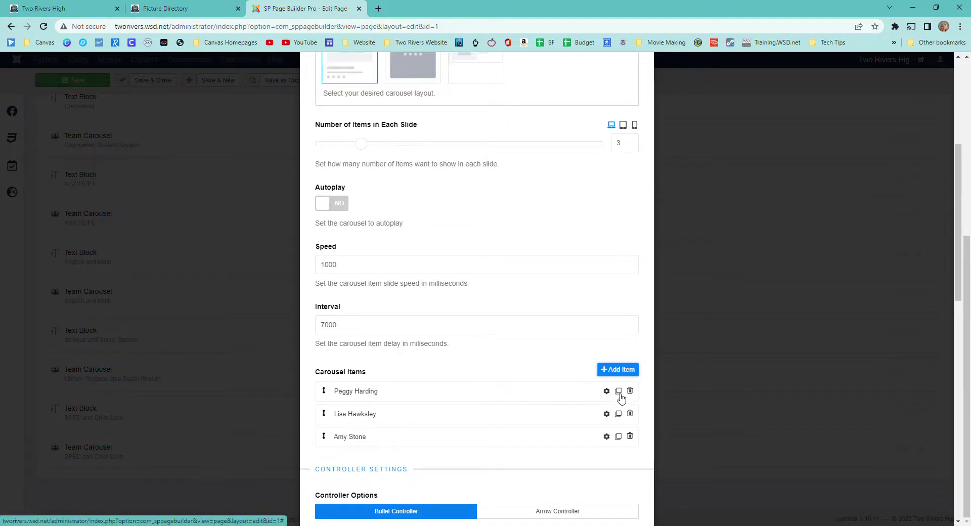
left_click(618, 437)
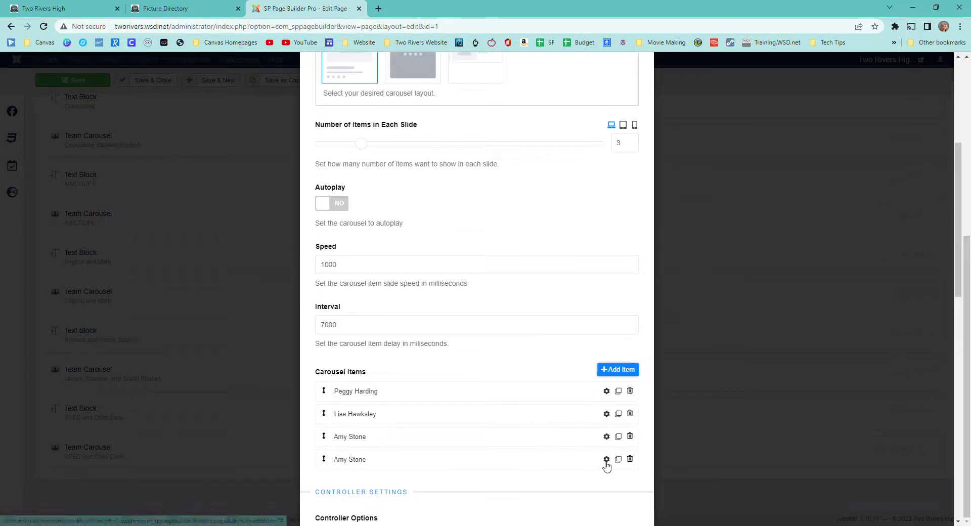
left_click(606, 460)
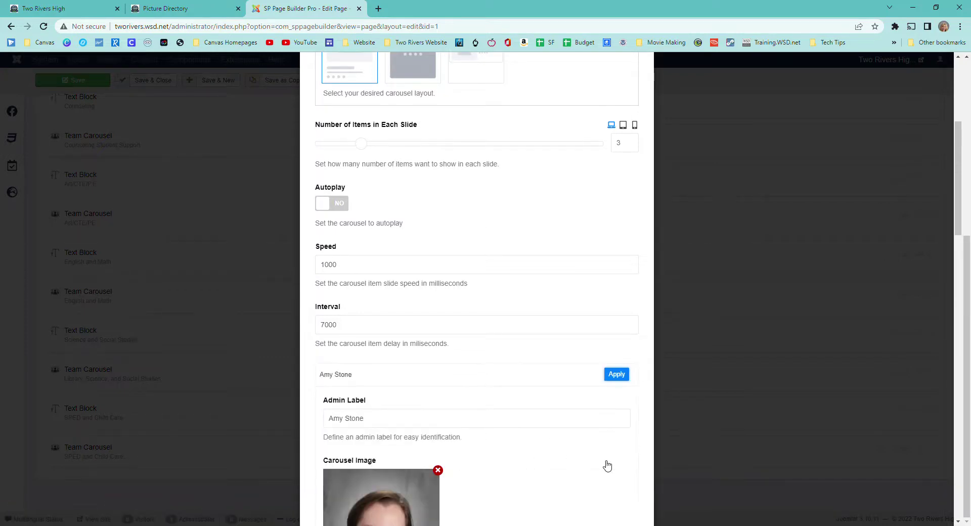
scroll(360, 360, "down", 4)
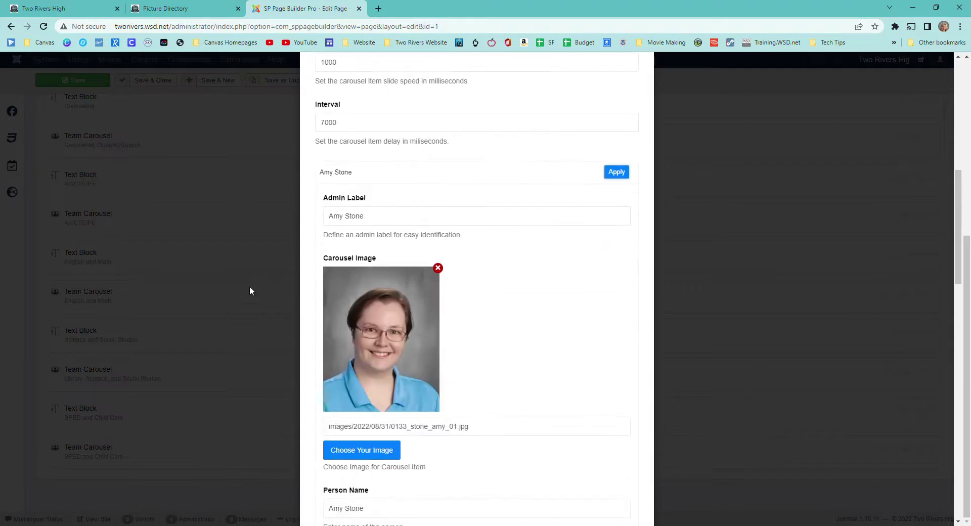
left_click(416, 214)
left_click_drag(414, 214, 291, 214)
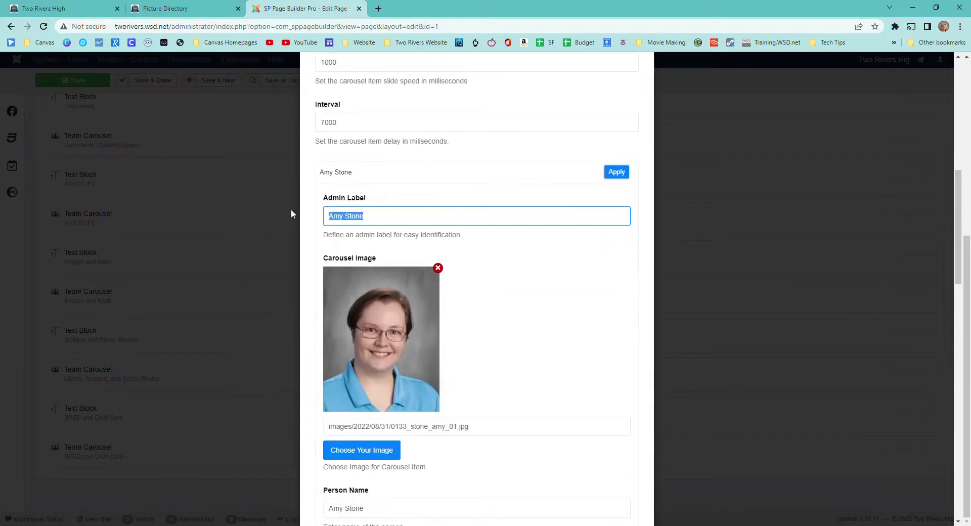
type("New")
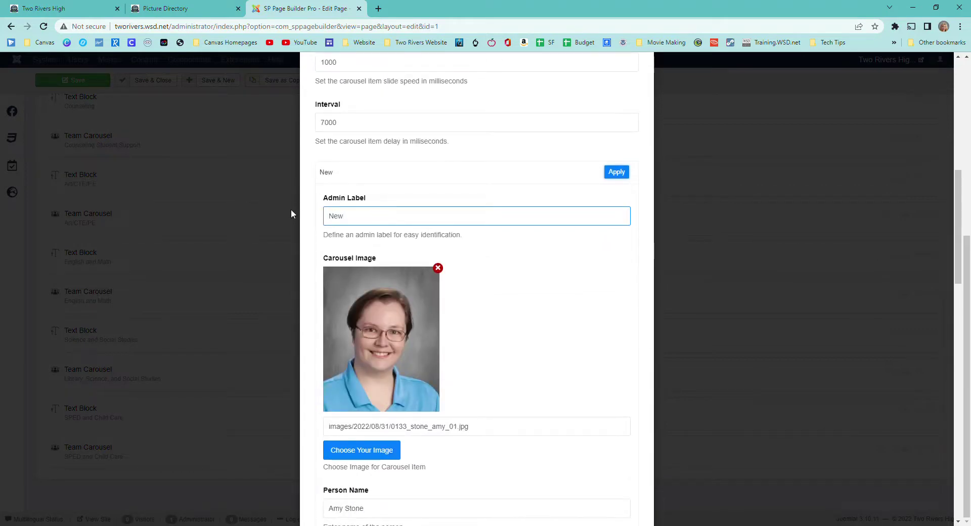
type(" Name")
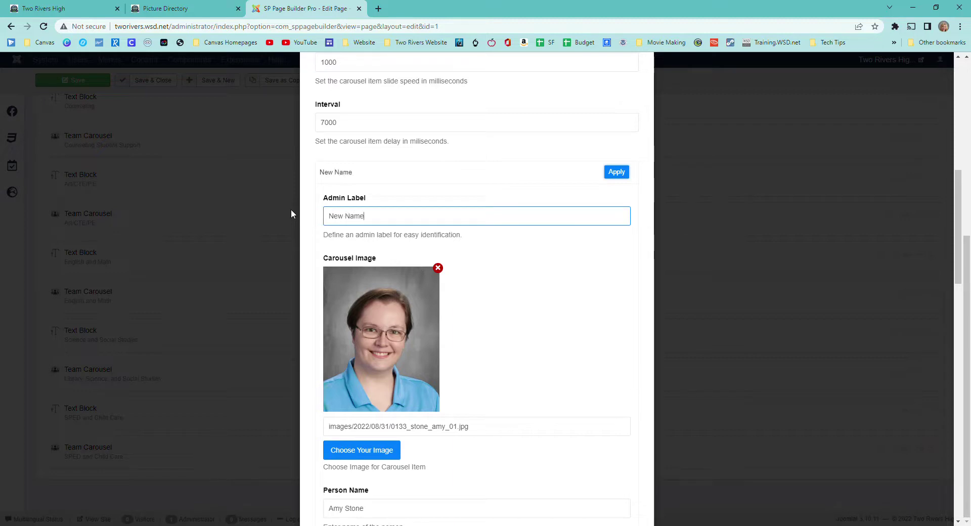
Copy the admin label "New Name" into the item's Person Name
left_click_drag(392, 216, 283, 225)
key("ctrl+c")
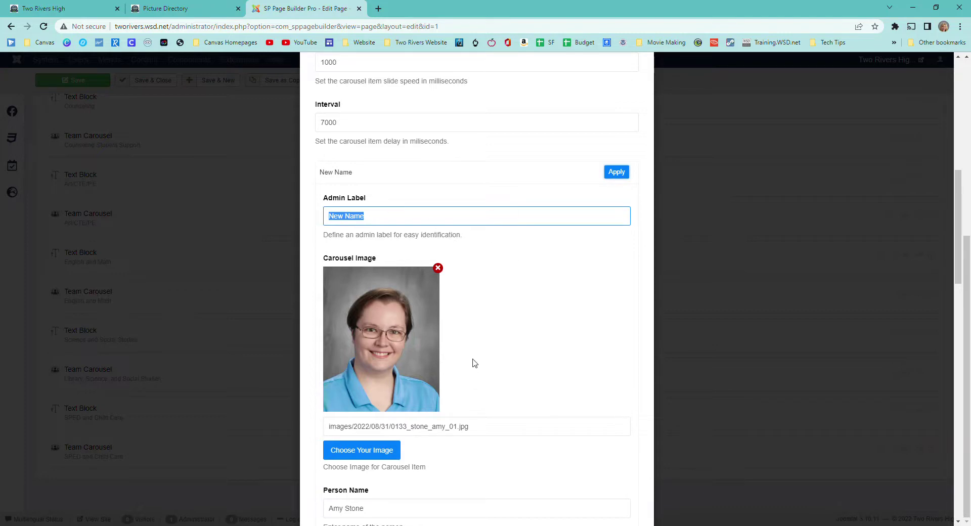
scroll(475, 449, "down", 3)
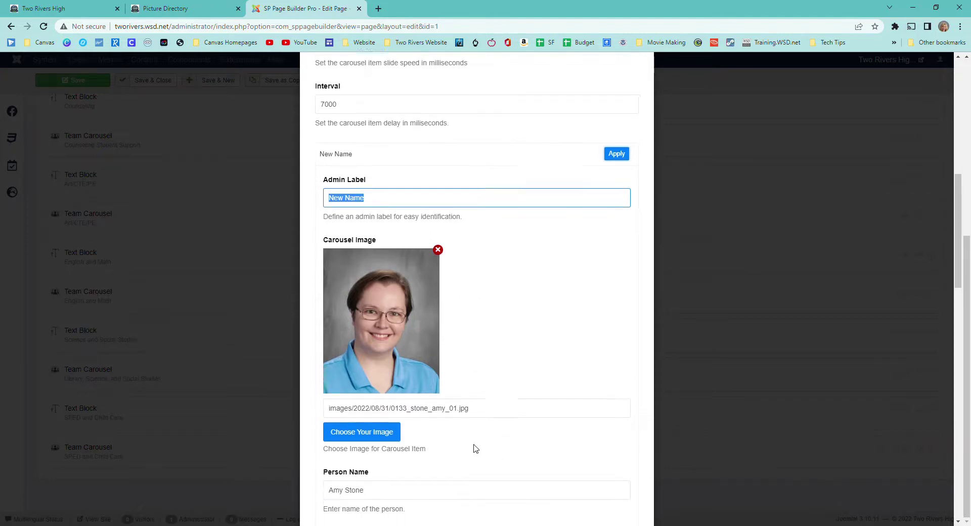
left_click_drag(393, 355, 330, 355)
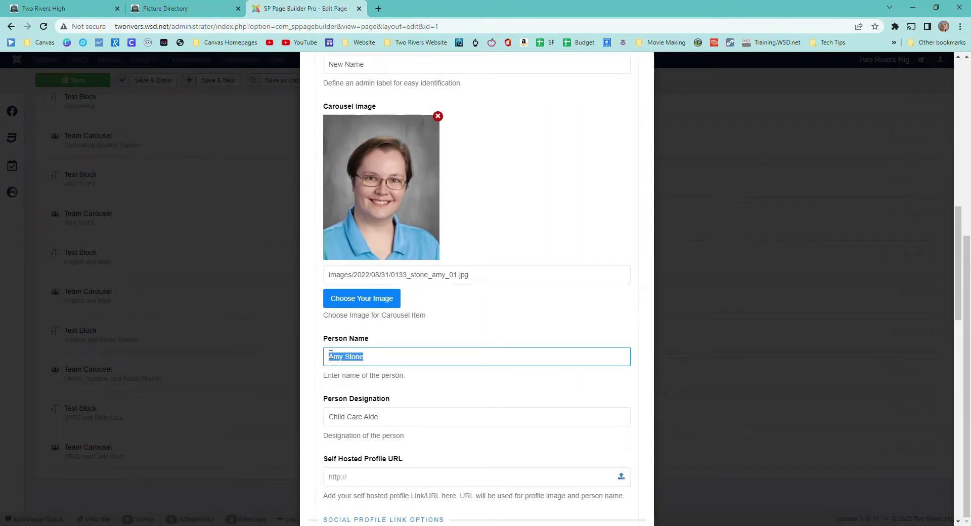
key("ctrl+v")
Remove the duplicated item's carousel image and open the media library to choose a replacement
scroll(395, 311, "up", 2)
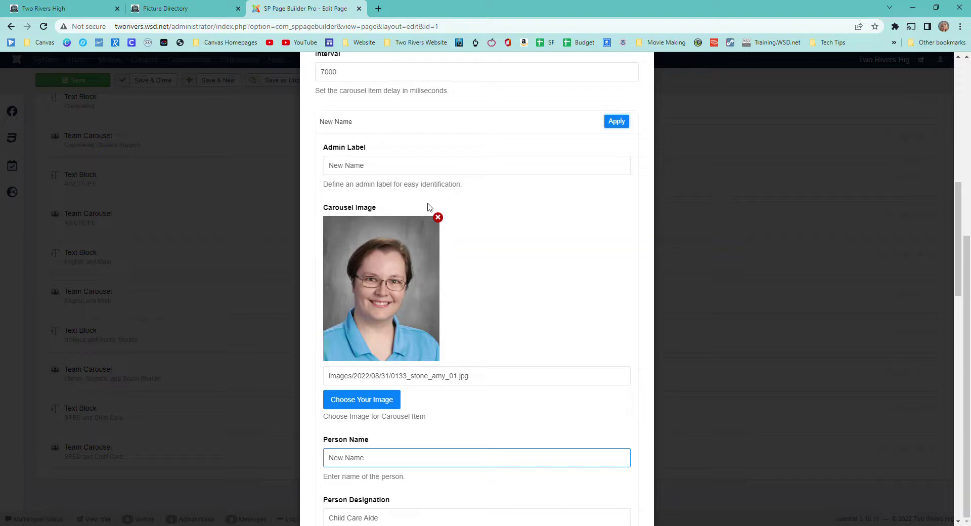
left_click(437, 217)
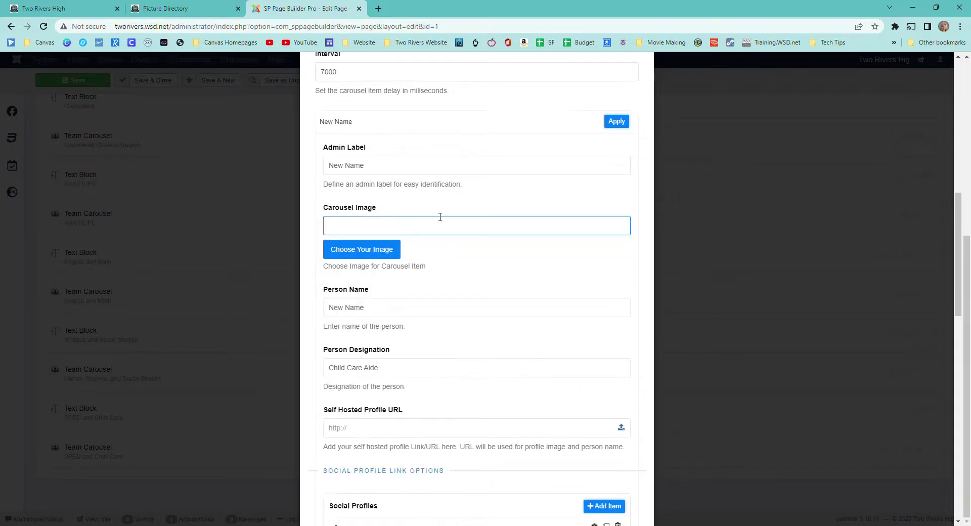
left_click(361, 255)
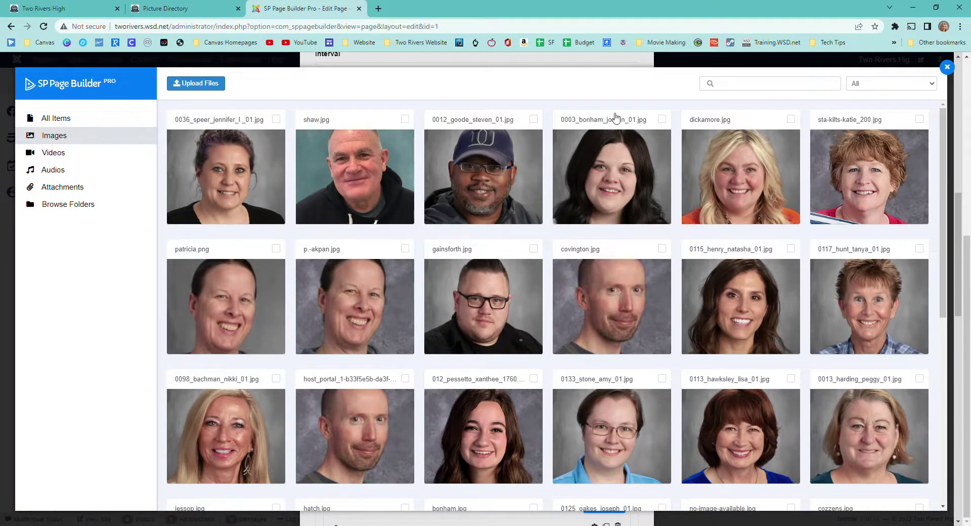
left_click(276, 121)
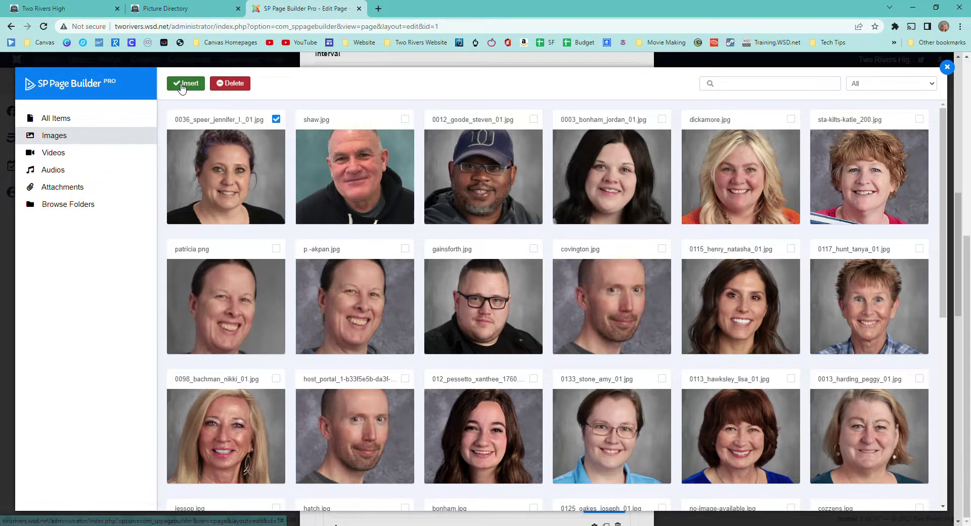
left_click(277, 120)
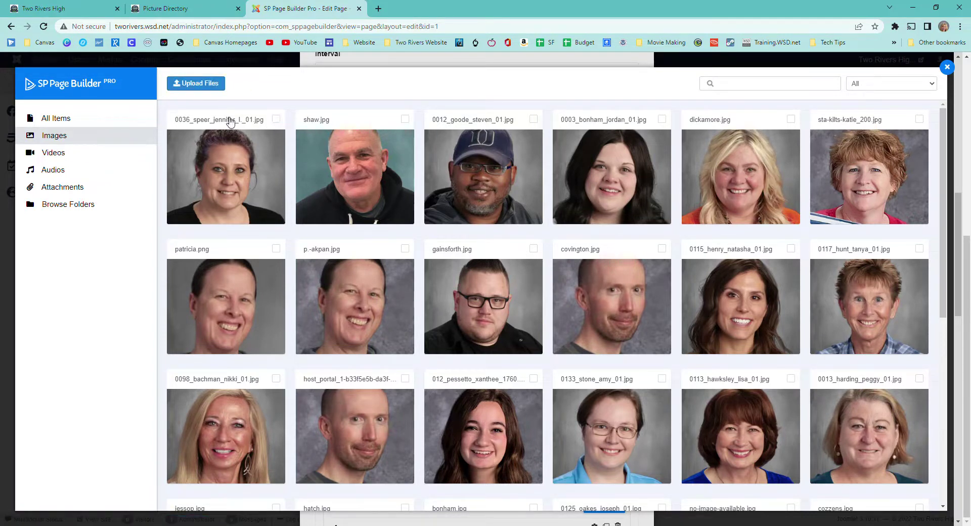
Upload the portrait of the man in the light green shirt from the Pictures folder and insert it as the item's carousel image
left_click(193, 85)
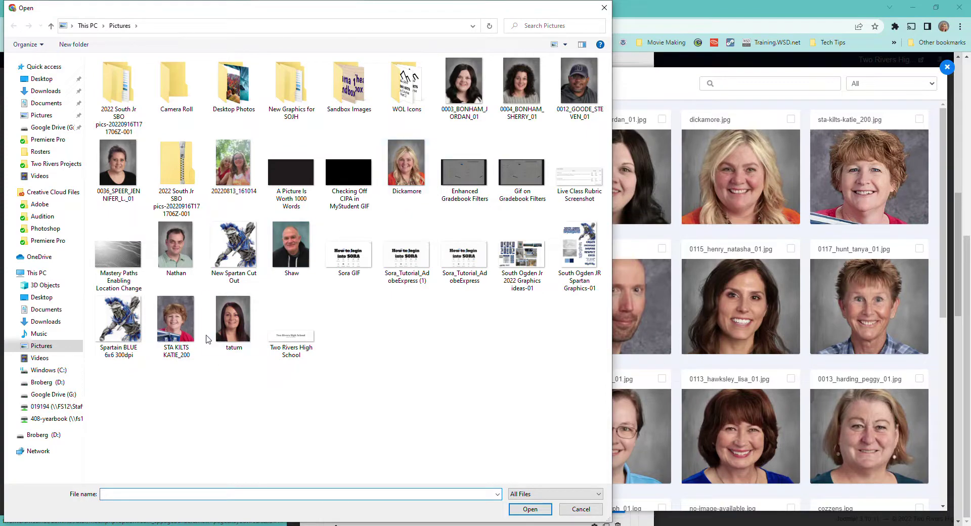
left_click(184, 260)
left_click(528, 509)
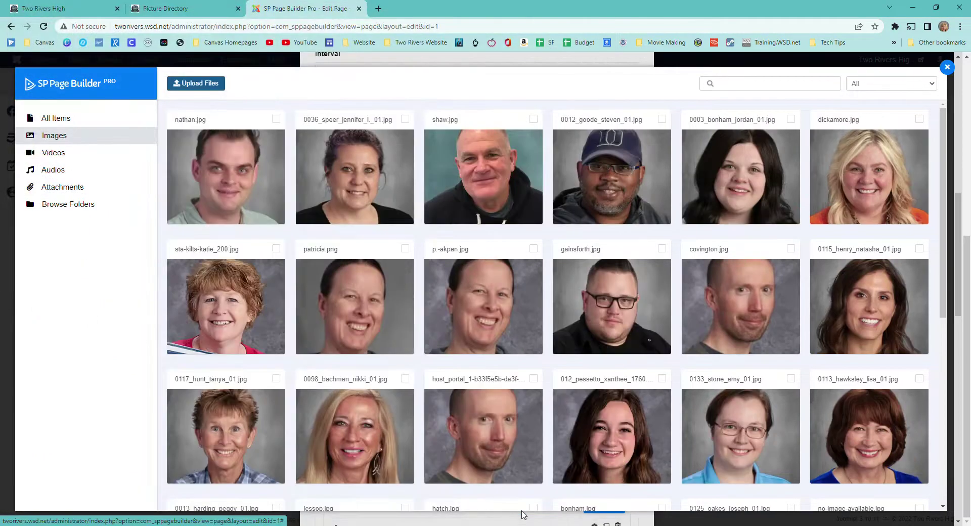
left_click(275, 119)
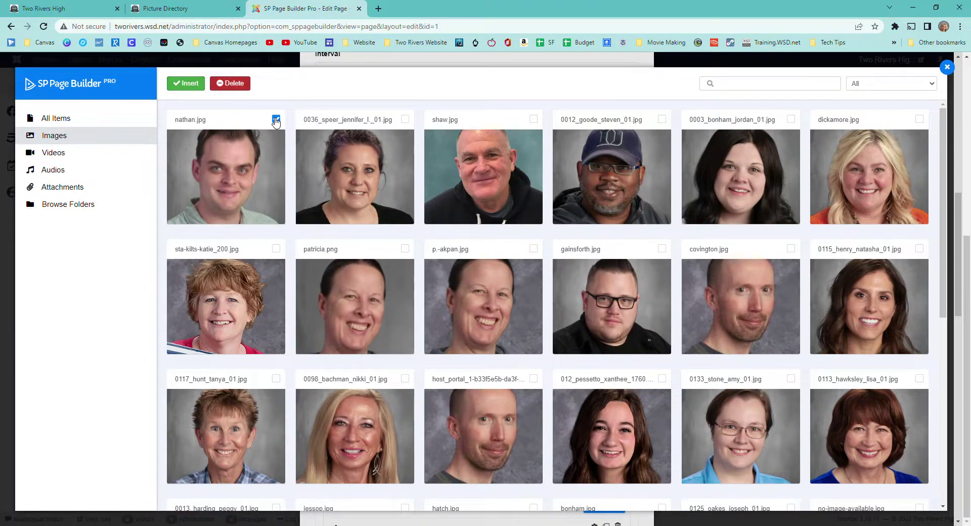
left_click(194, 85)
left_click(397, 386)
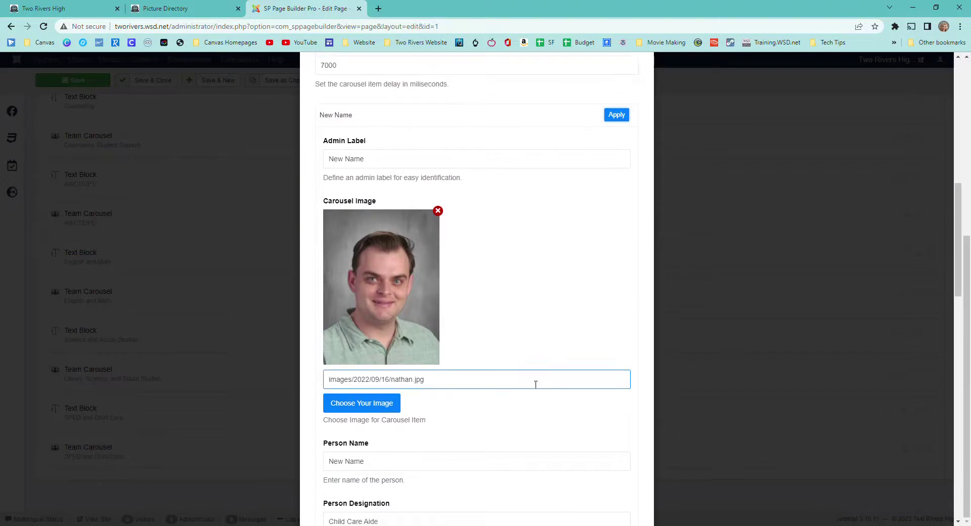
Review the item's Person Designation and email social profile, and compare them with the email icon on the published Picture Directory page
scroll(397, 386, "down", 4)
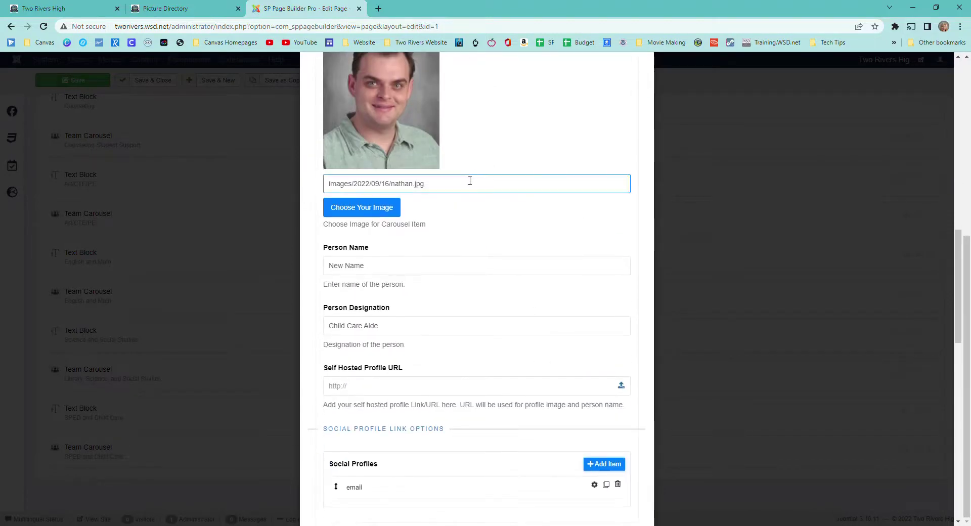
left_click(419, 332)
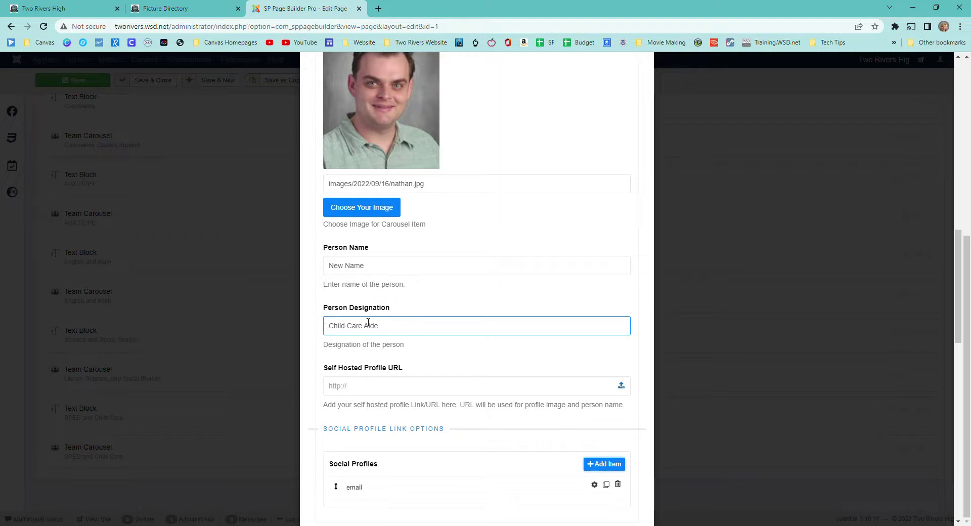
scroll(447, 372, "down", 3)
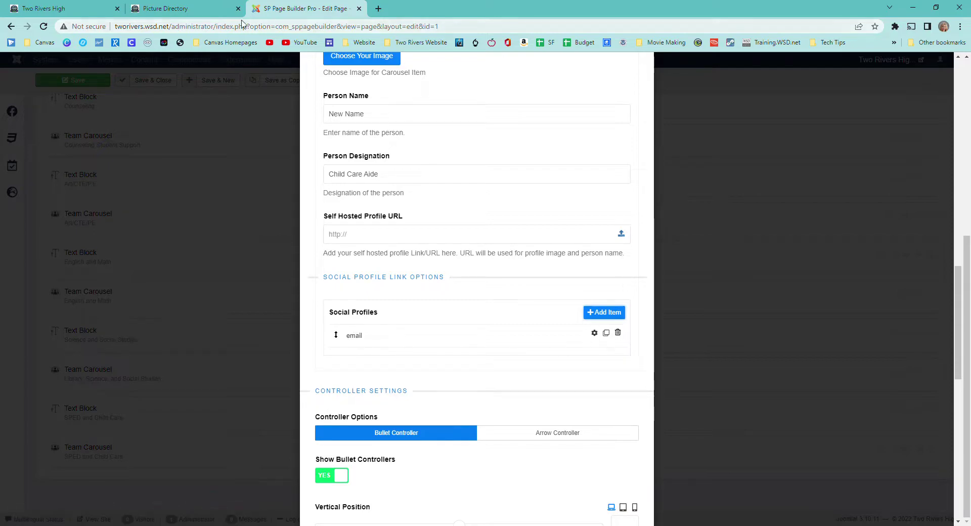
left_click(181, 9)
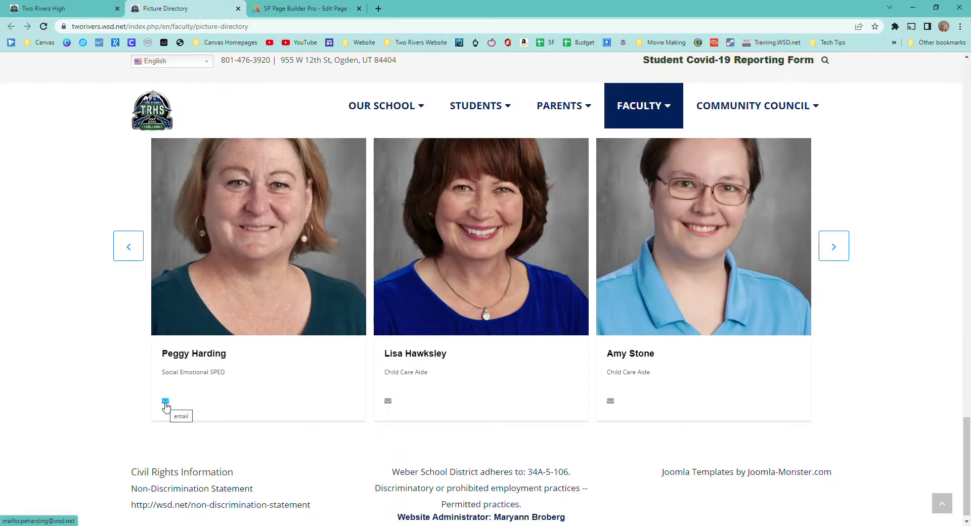
left_click(165, 402)
left_click(304, 9)
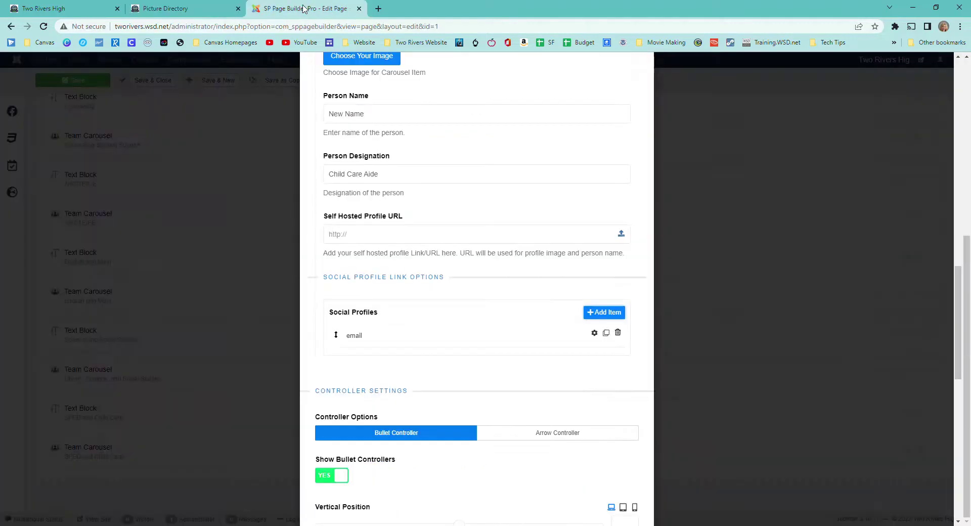
Inspect the email social profile's icon and mailto Profile Link/URL, and close its settings without changing them
left_click(594, 333)
scroll(440, 453, "down", 3)
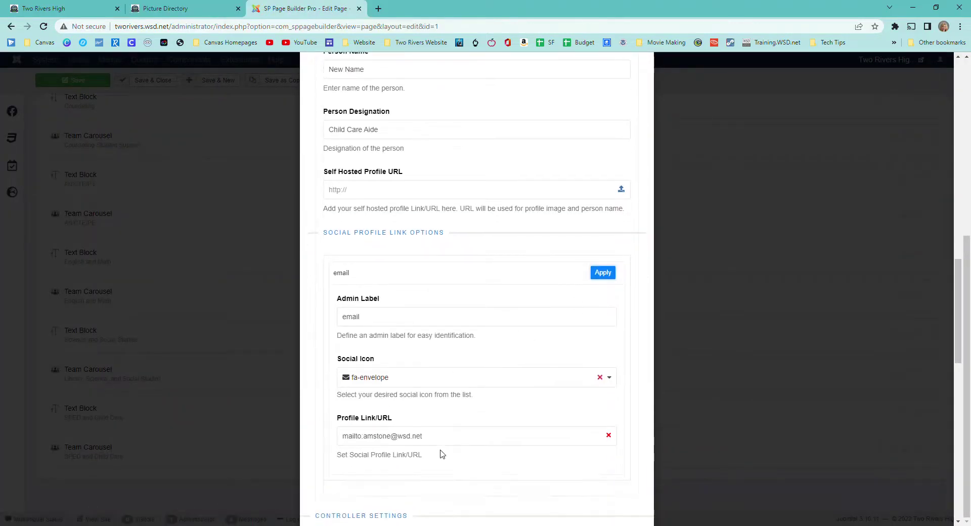
left_click(392, 329)
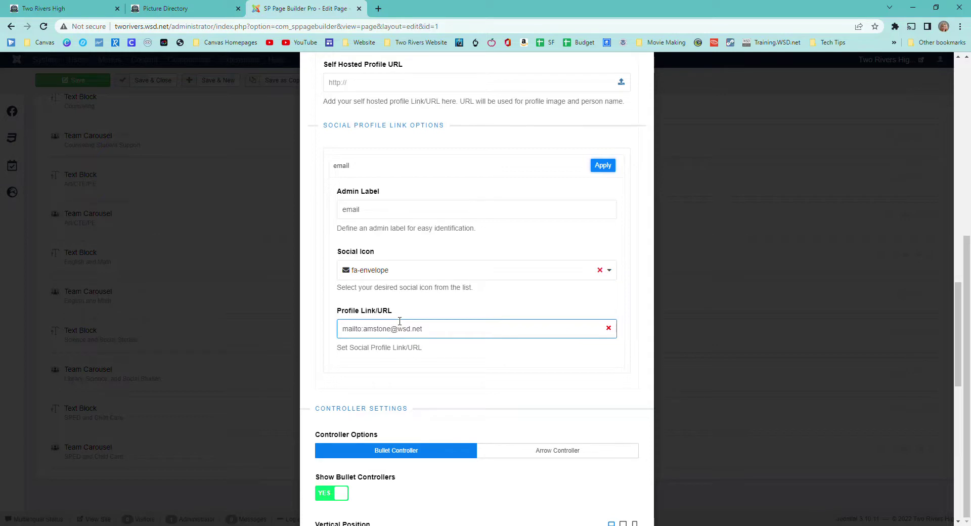
left_click(265, 303)
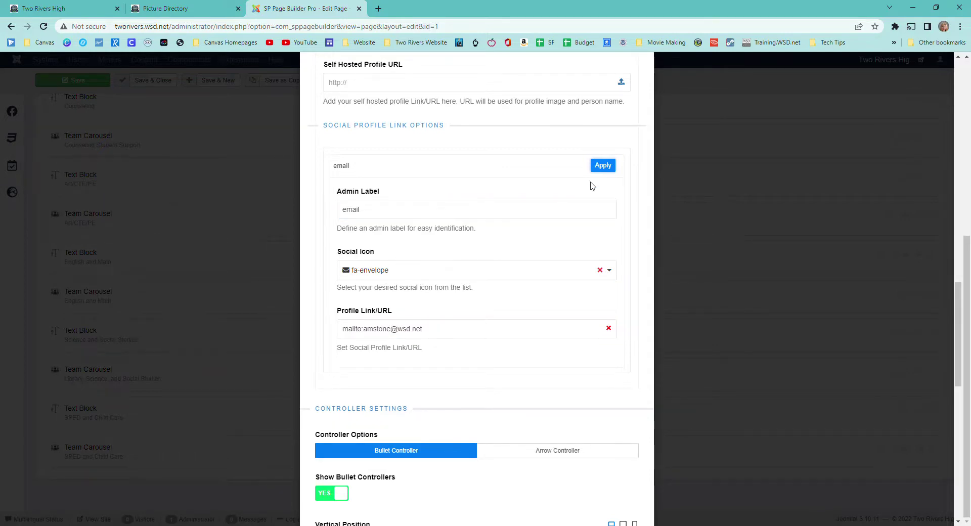
left_click(602, 168)
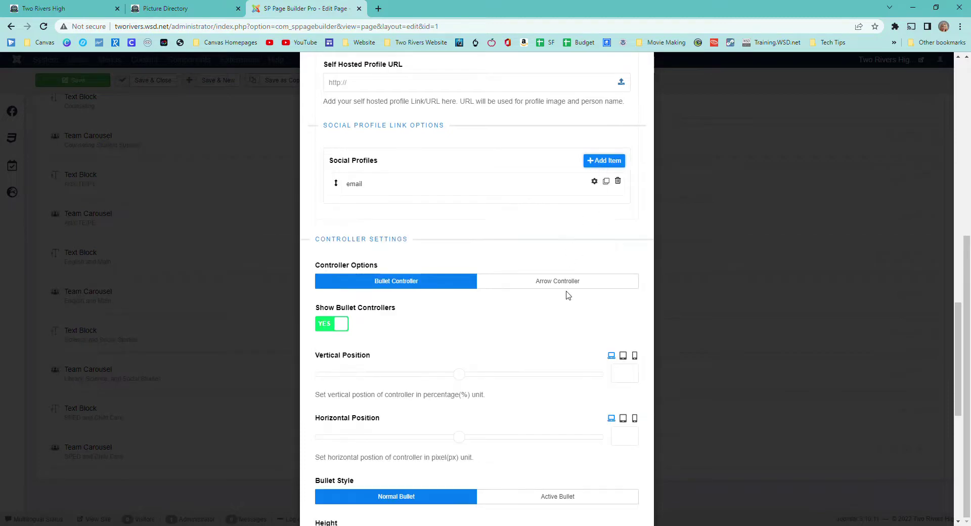
Apply the New Name carousel item, store the Team Carousel addon settings, and save the page
scroll(567, 303, "up", 4)
scroll(568, 313, "up", 4)
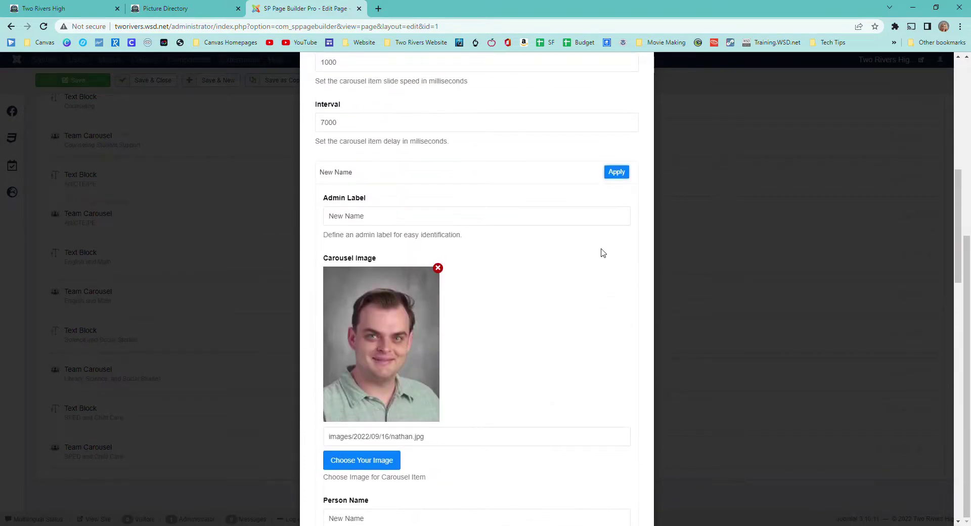
left_click(617, 172)
scroll(548, 296, "up", 8)
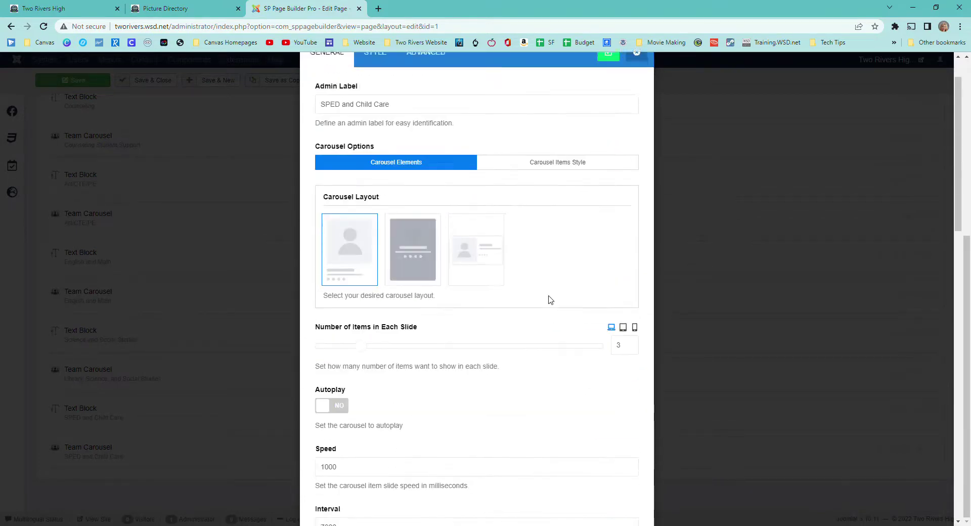
left_click(607, 108)
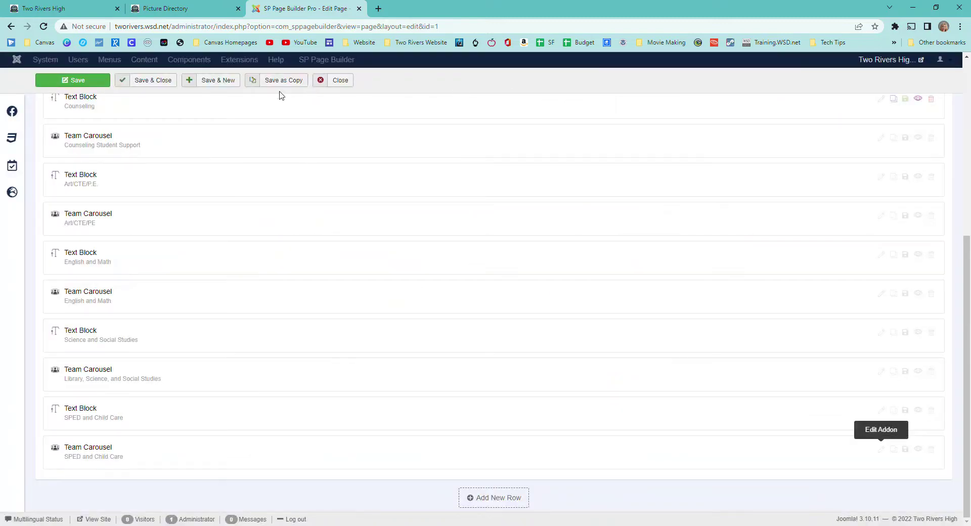
left_click(68, 79)
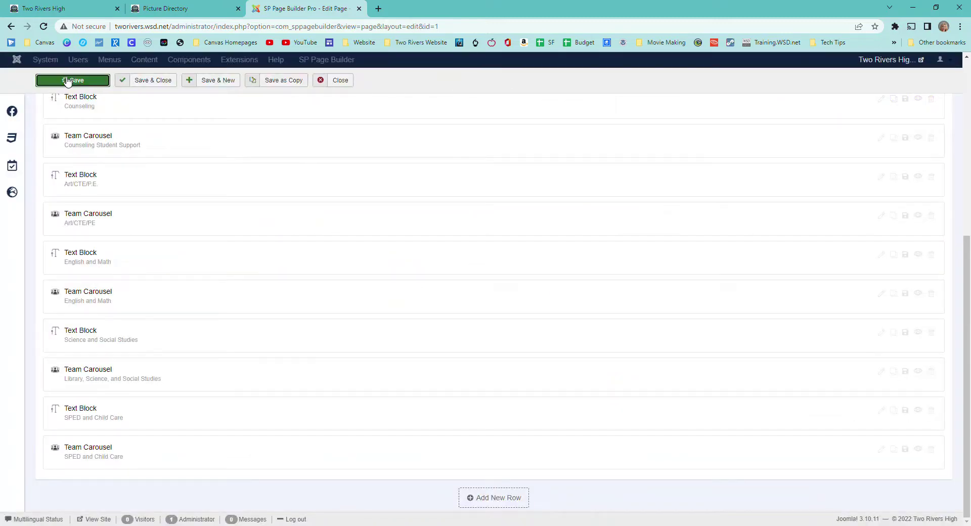
Reload the published Picture Directory page and advance the last carousel to check the New Name item
left_click(169, 7)
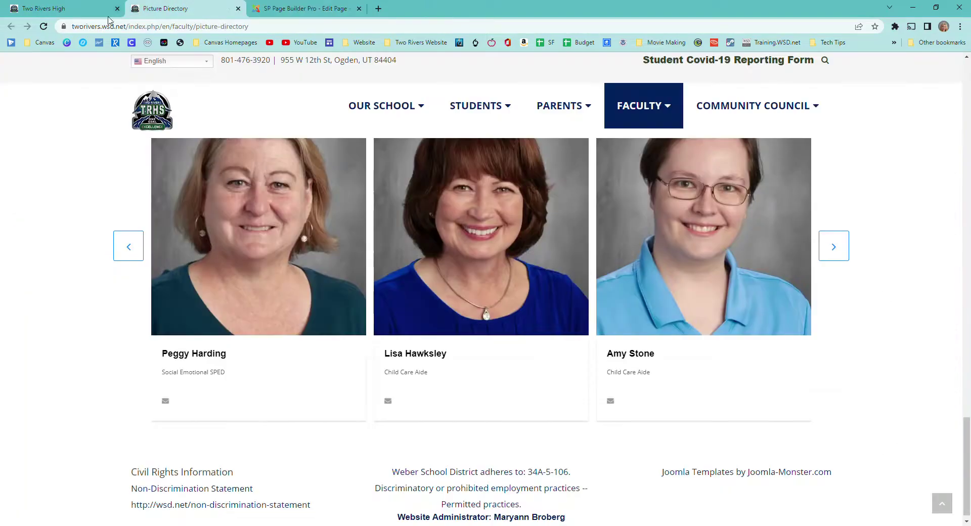
left_click(43, 26)
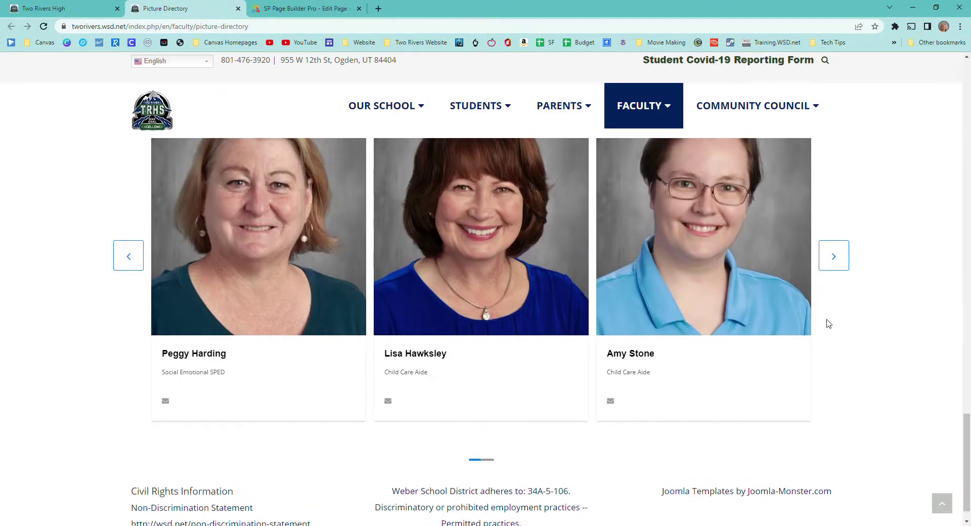
left_click(840, 254)
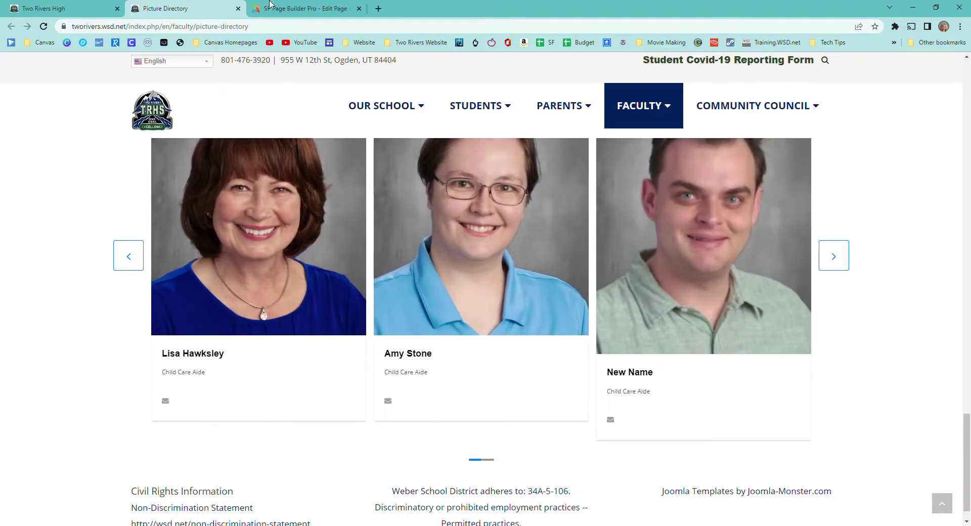
Set the SPED and Child Care team carousel to 4 items in each slide and store the addon settings
left_click(273, 8)
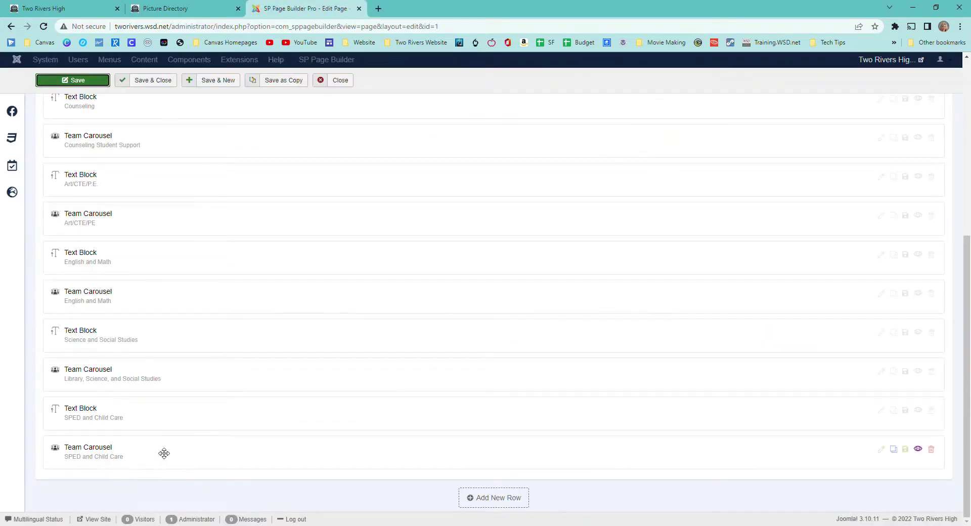
left_click(880, 450)
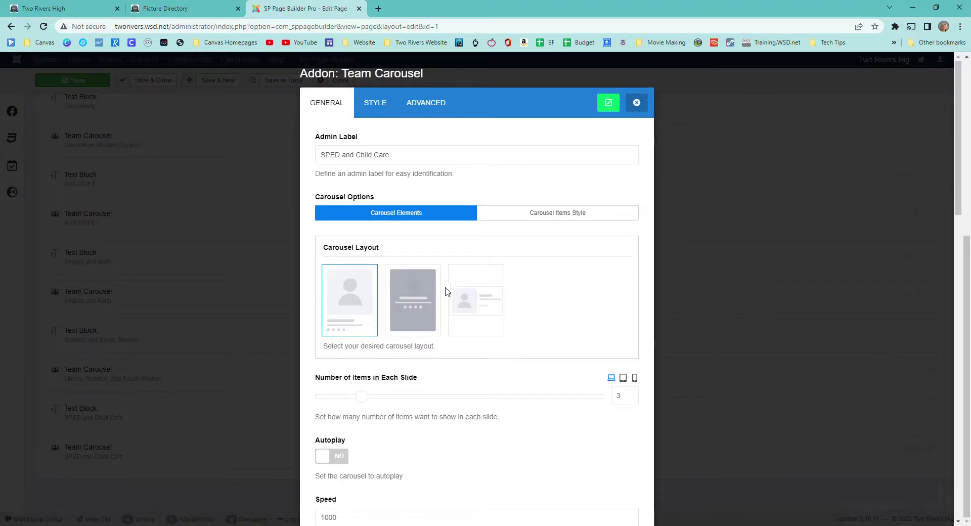
left_click(626, 396)
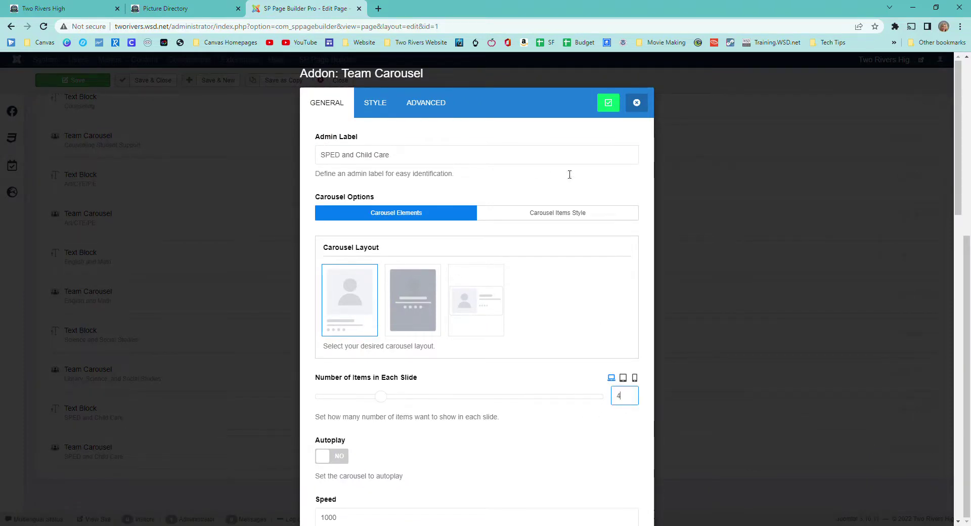
type("4")
left_click(608, 102)
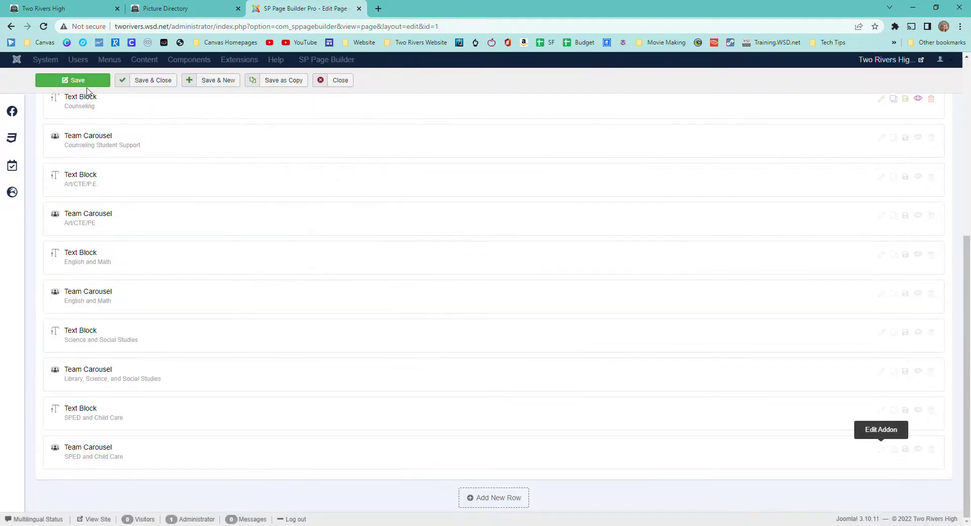
Save the page with the changed carousel and reload the published Picture Directory page to check the result
left_click(167, 9)
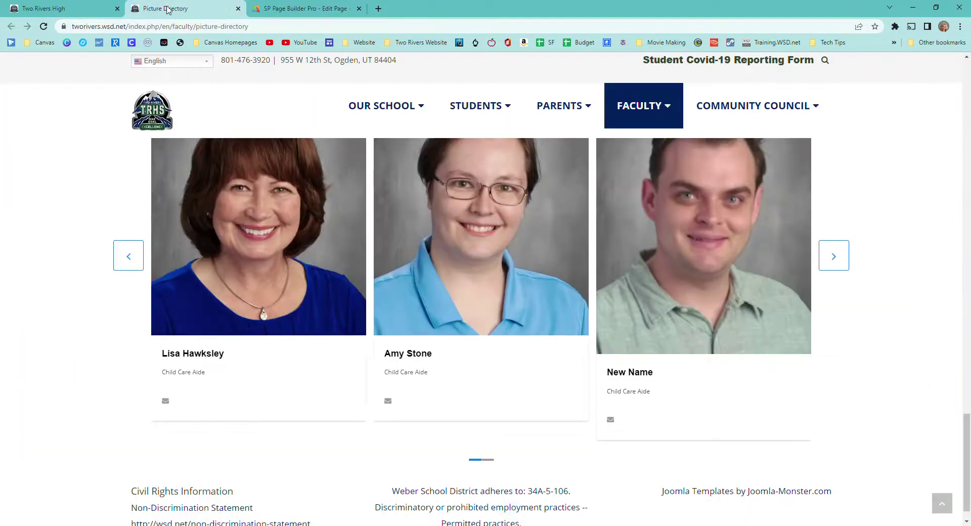
left_click(44, 27)
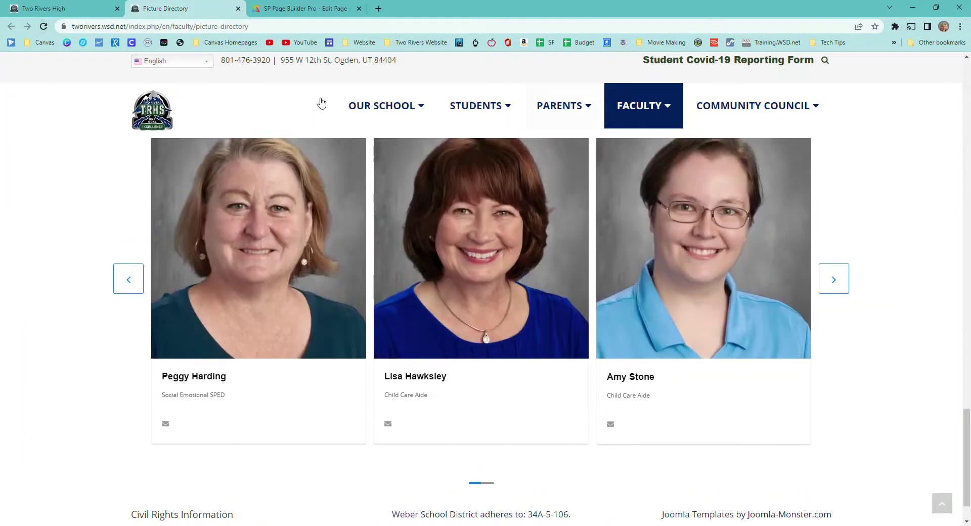
left_click(282, 8)
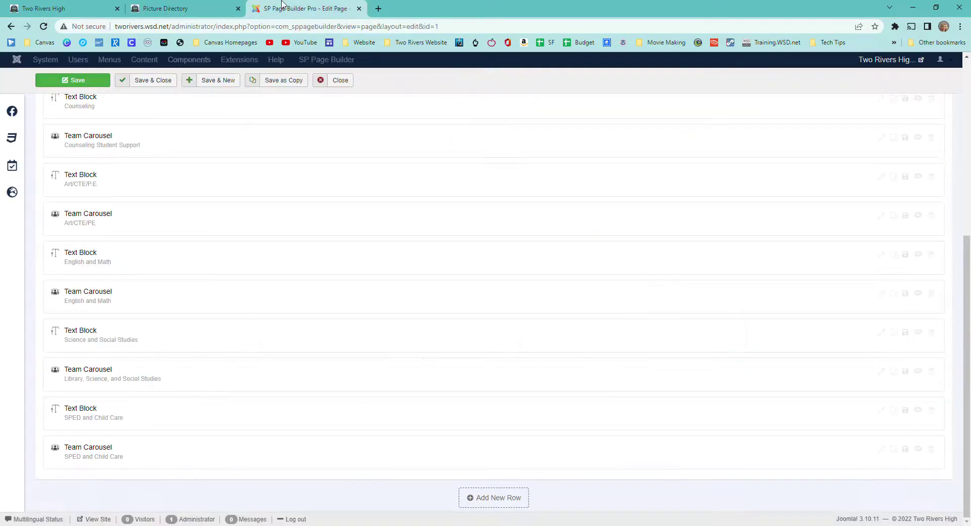
left_click(155, 9)
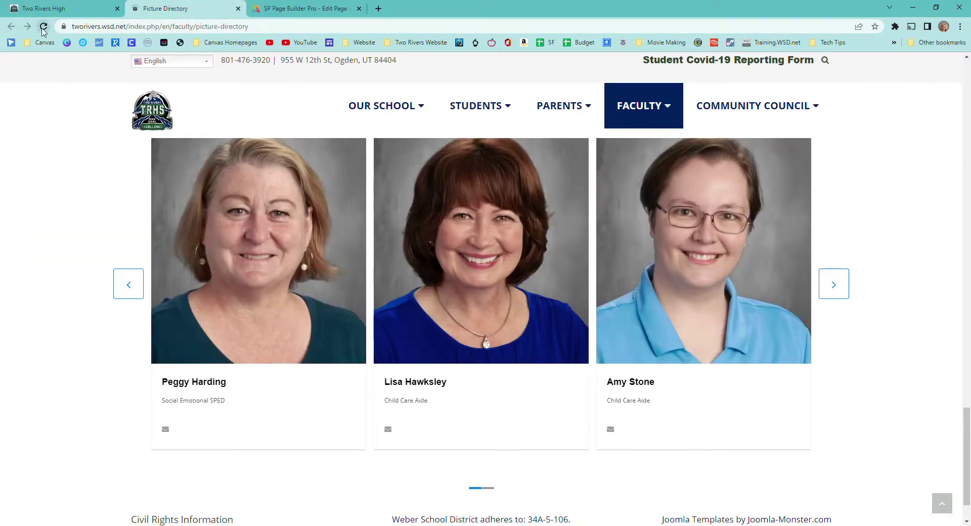
left_click(43, 28)
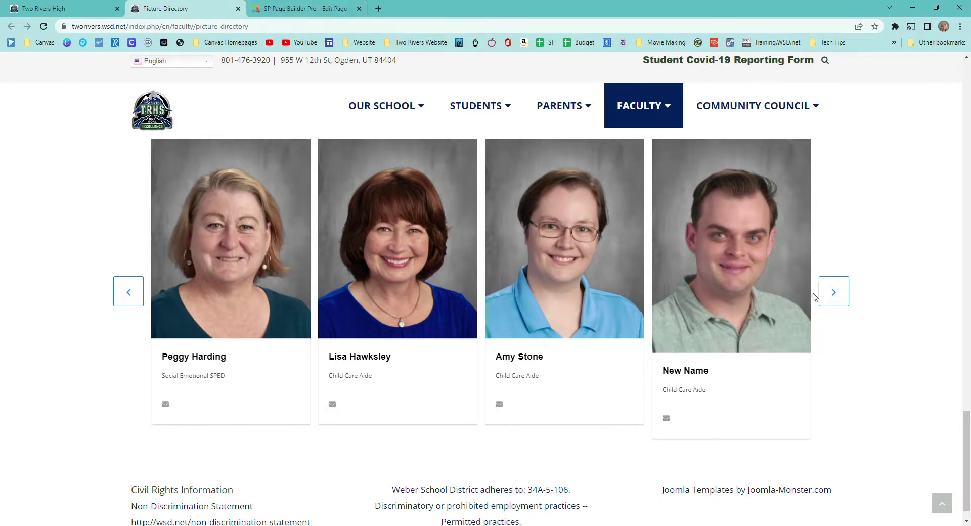
Return to the page editor, then save and close the Picture Directory page
left_click(286, 6)
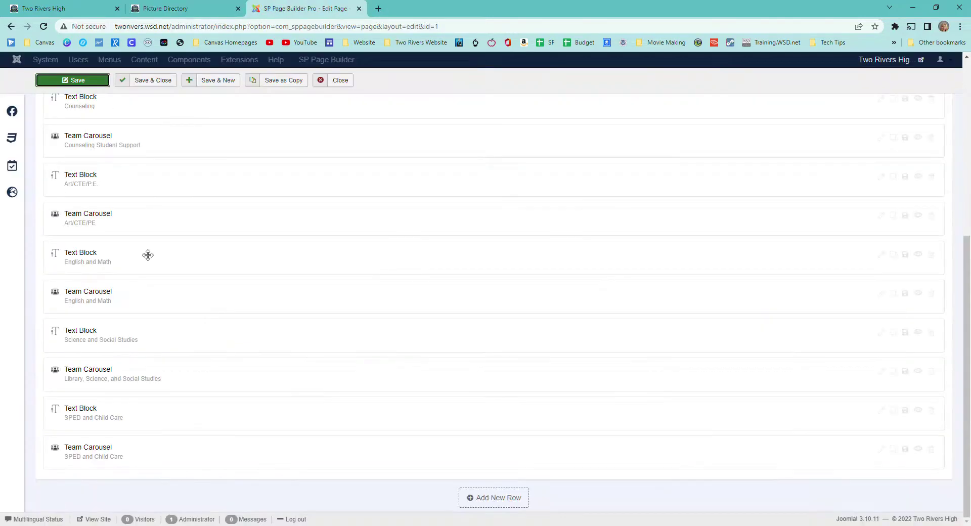
left_click(147, 80)
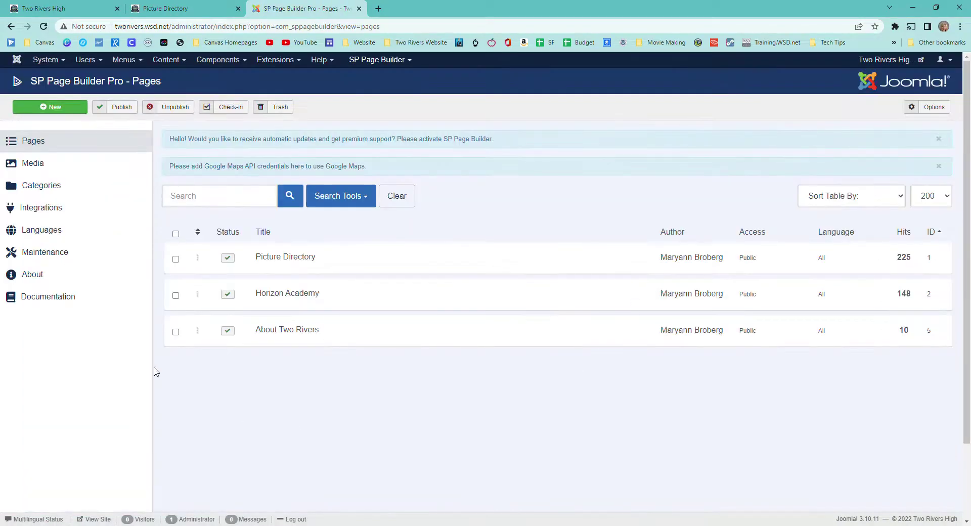
mouse_move(494, 287)
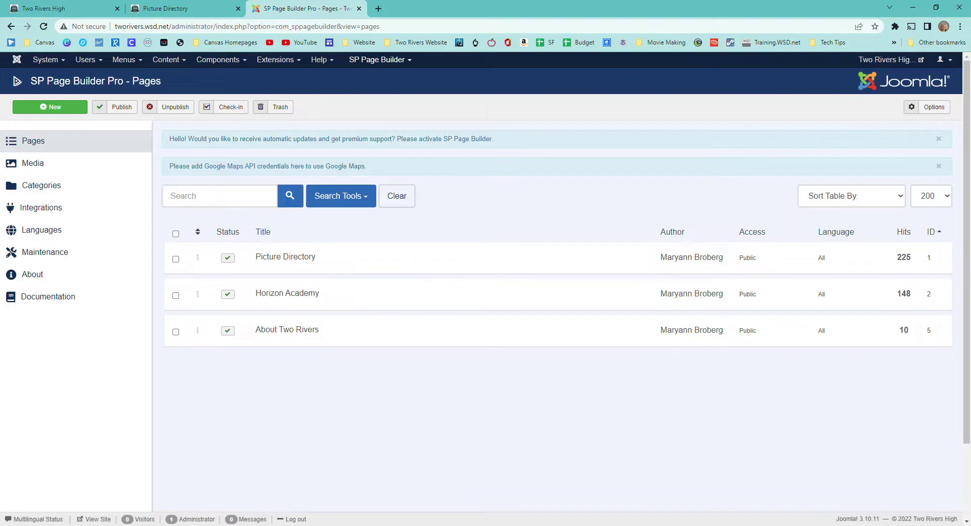